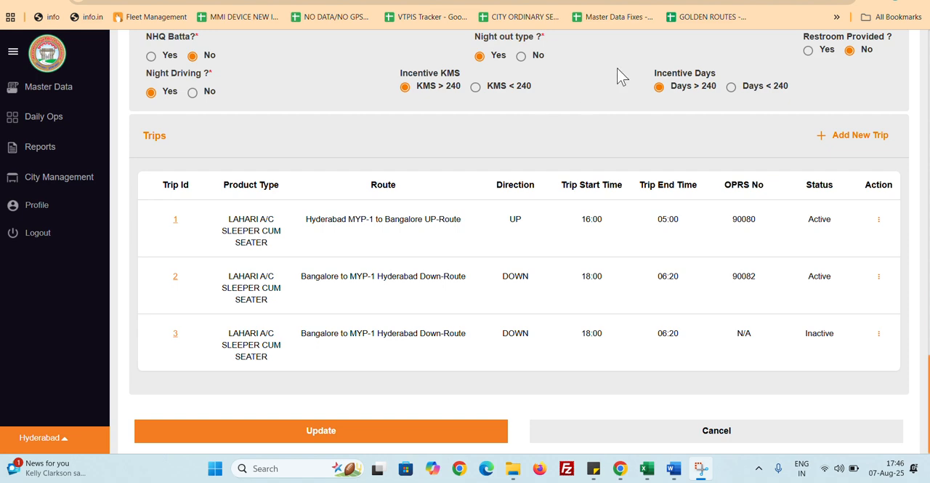
Switch to the booking site and review the Bengaluru to Hyderabad listing of service 90084
click(726, 2)
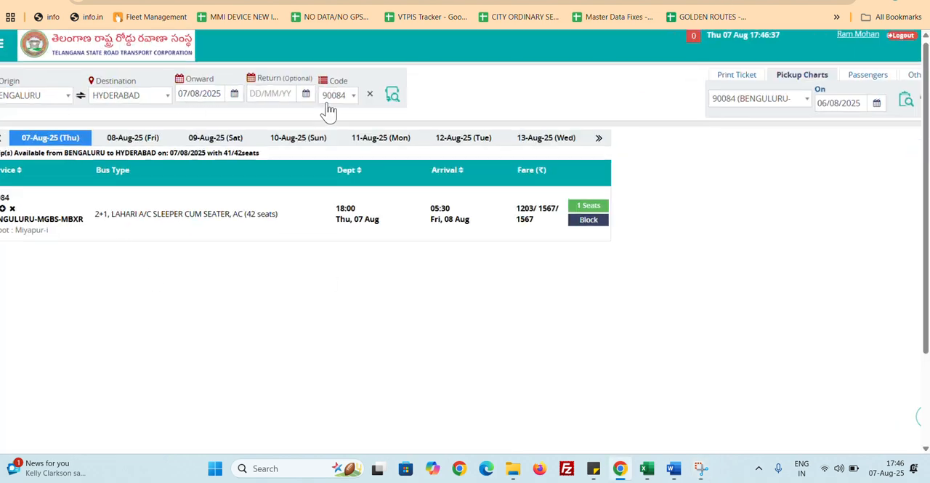
scroll(326, 109, up, 3)
scroll(316, 156, down, 3)
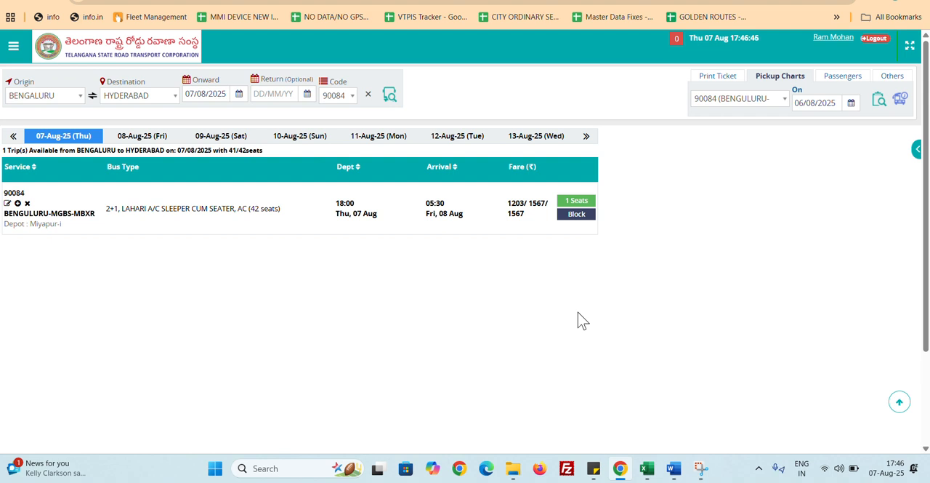
Return to the Edit Service page of service 9028 and review its schedule details and trips table
click(652, 0)
scroll(630, 188, up, 15)
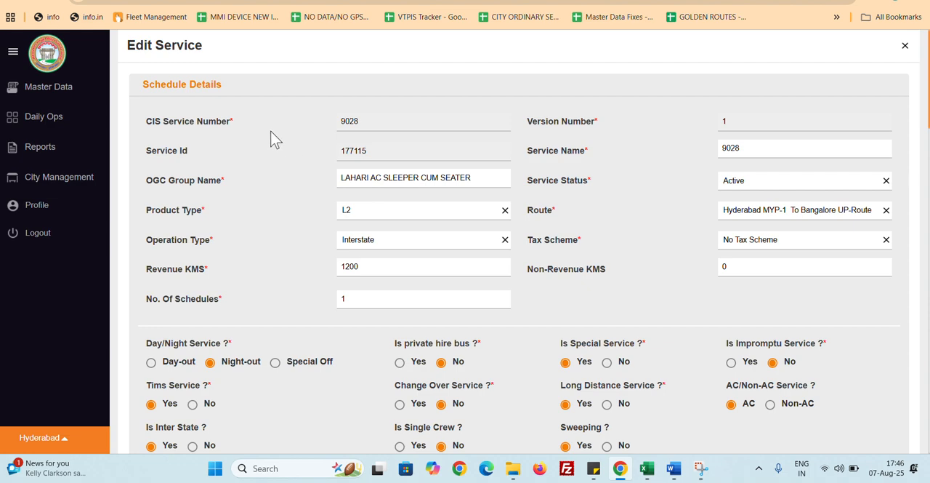
scroll(501, 202, down, 8)
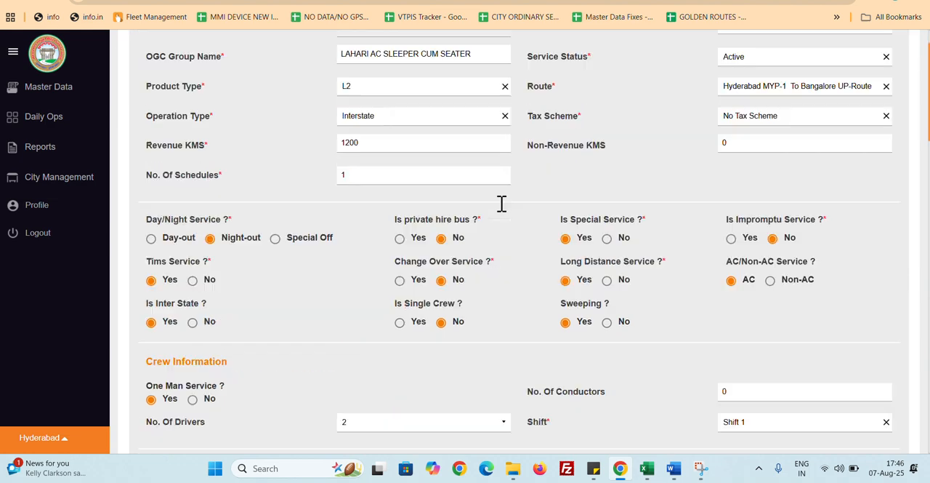
scroll(501, 203, down, 5)
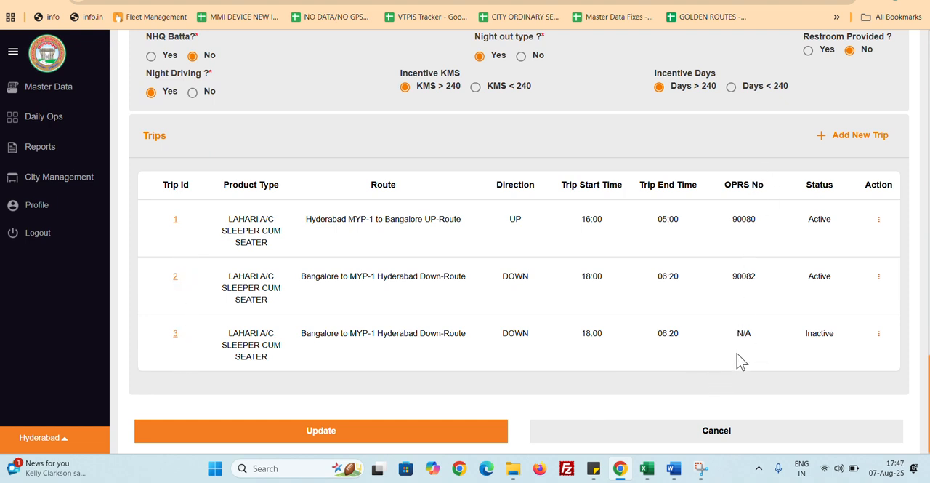
scroll(745, 338, up, 10)
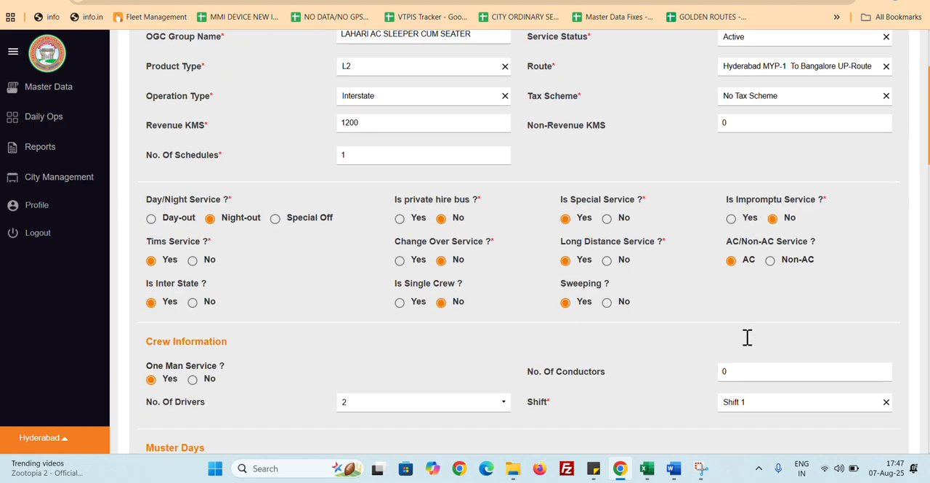
scroll(775, 370, down, 10)
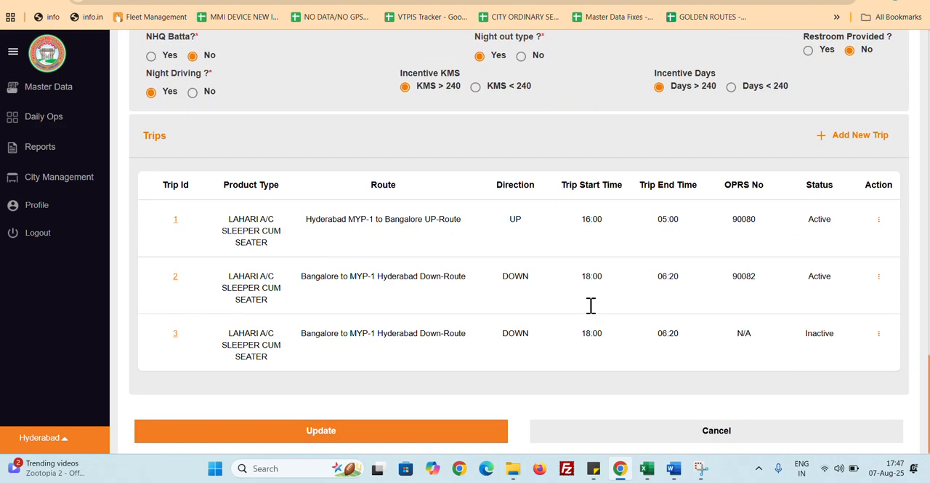
Open the details of trip 3, examine its status, OPRS setting and stop details, and close them
click(175, 332)
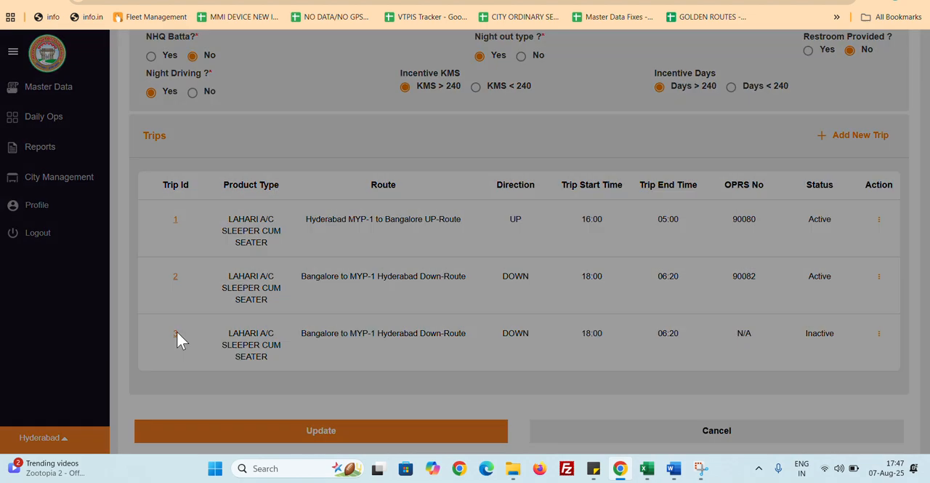
scroll(560, 323, down, 2)
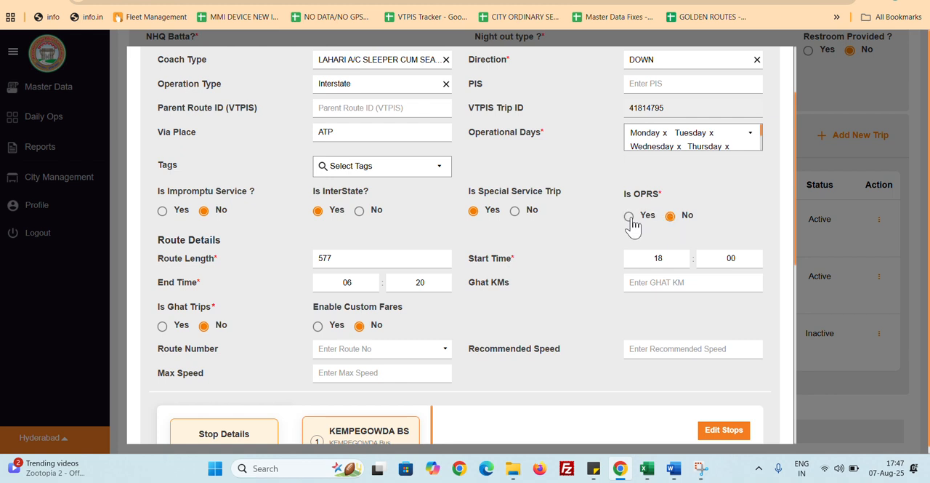
scroll(696, 203, up, 2)
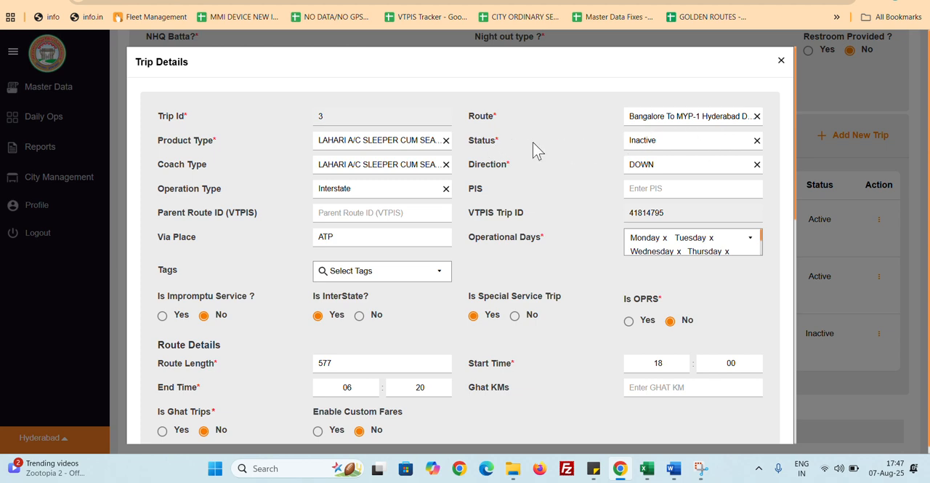
key(ctrl+plus)
key(ctrl+plus)
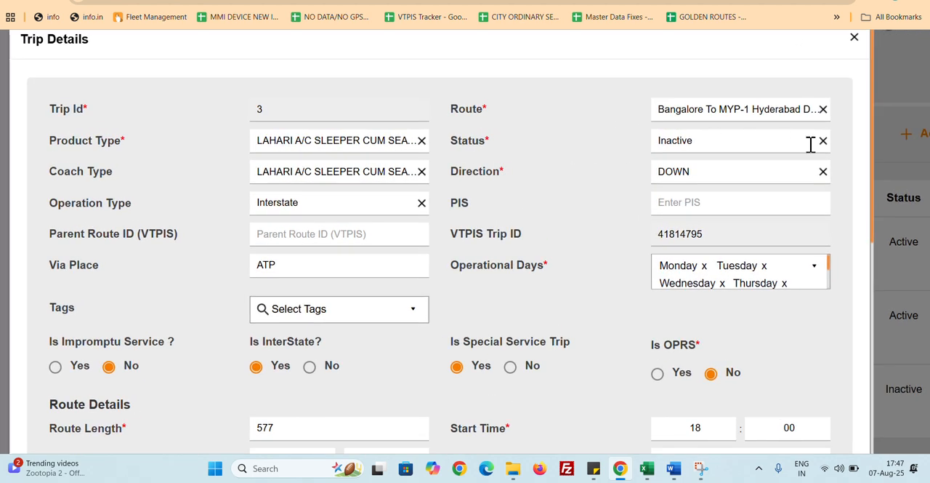
key(ctrl+minus)
key(ctrl+minus)
key(ctrl+minus)
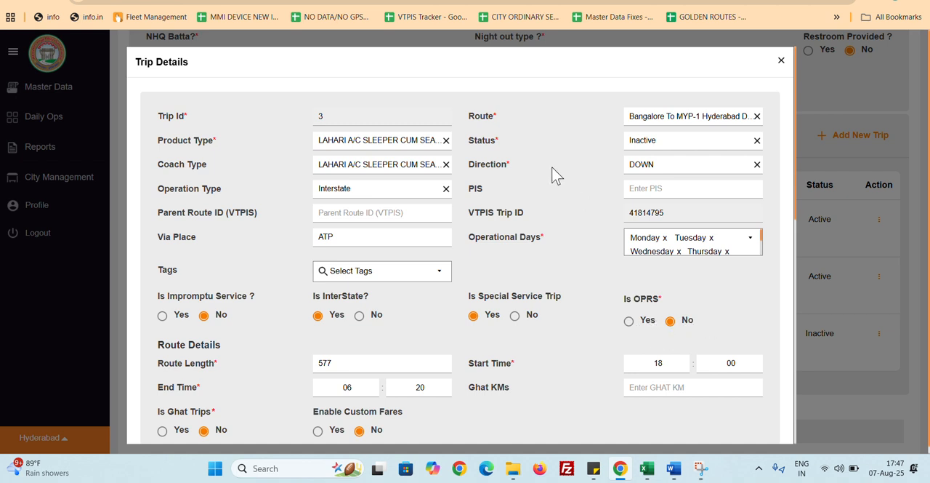
double_click(469, 143)
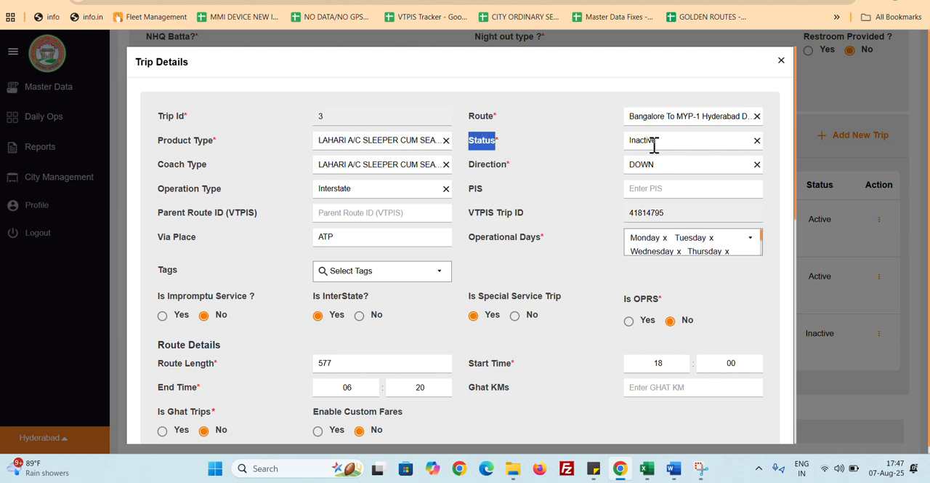
scroll(671, 146, down, 10)
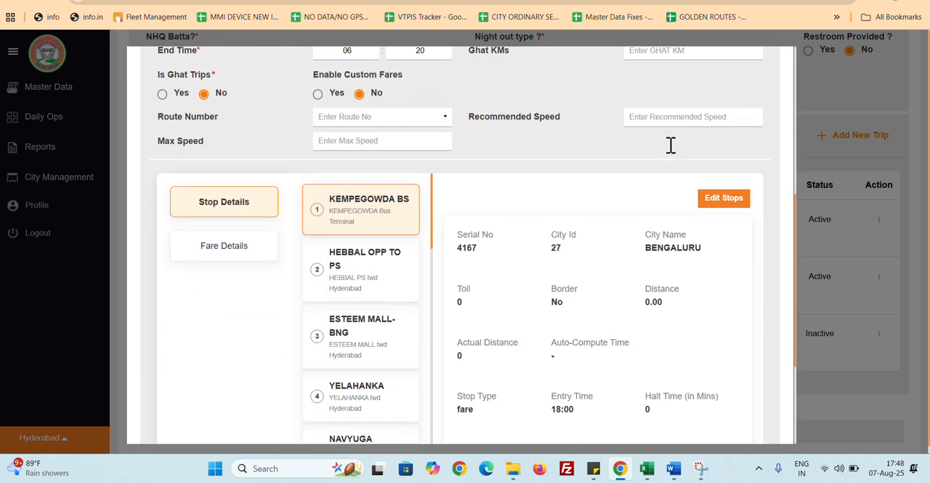
scroll(676, 317, up, 10)
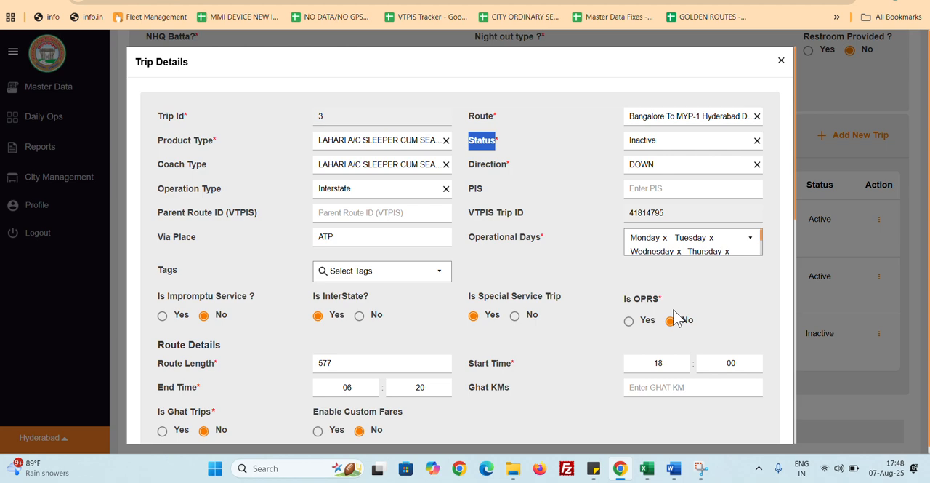
click(781, 62)
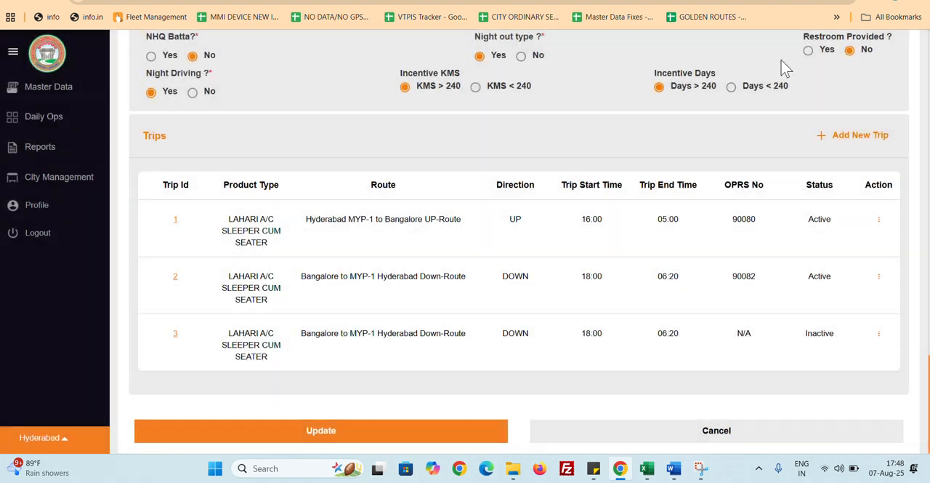
On the booking site, search Bengaluru to Hyderabad trips for service 90084 and check its availability on 8 and 7 August 2025
scroll(782, 59, up, 1)
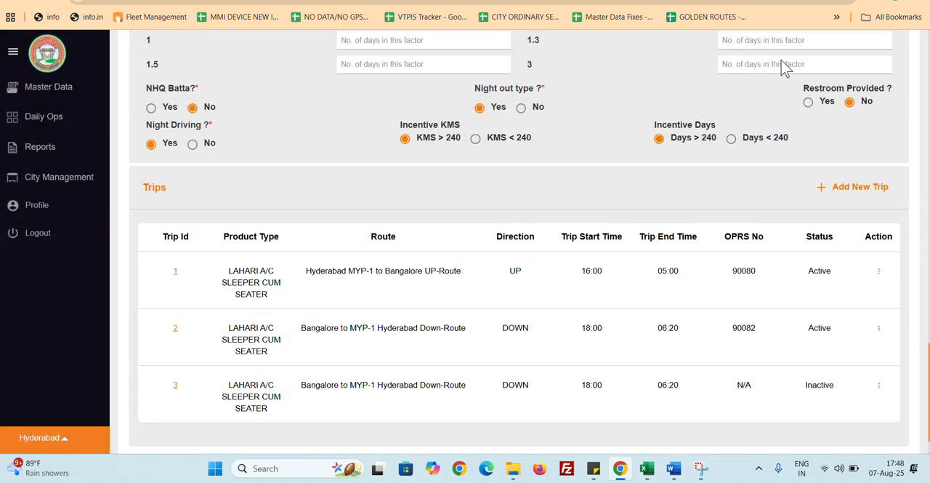
click(750, 1)
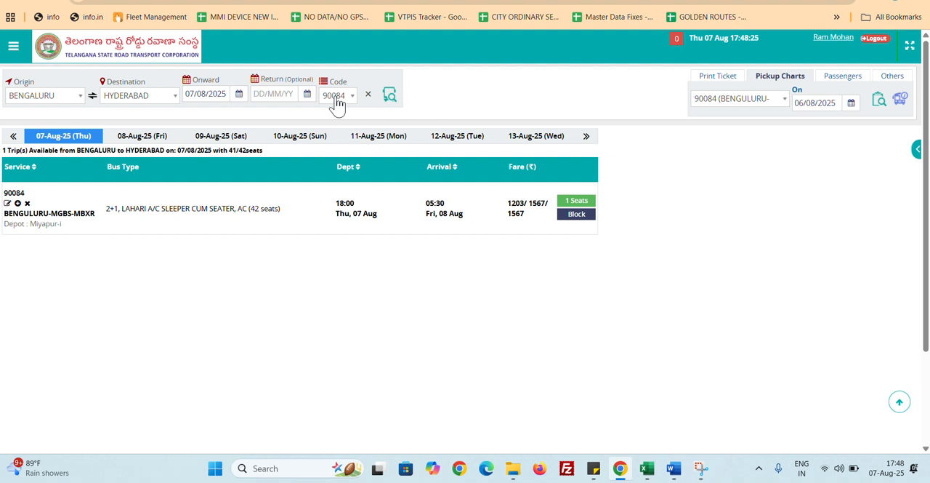
click(390, 95)
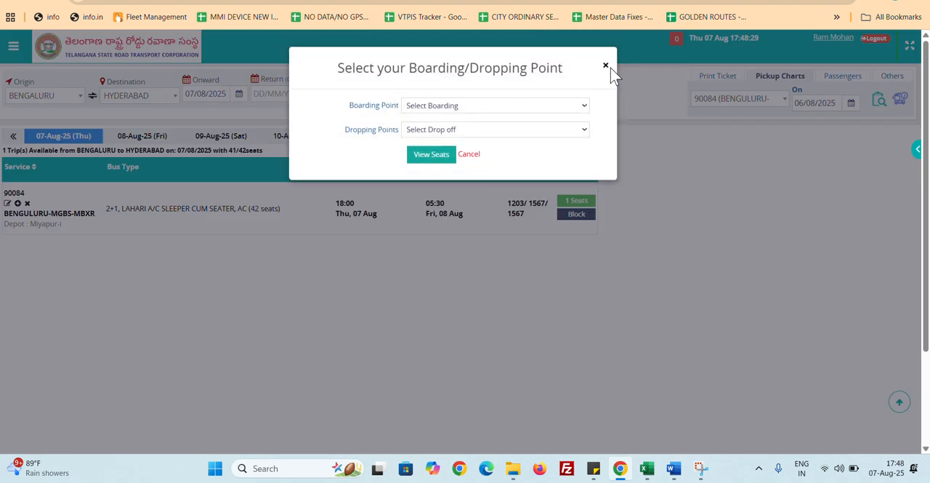
click(606, 66)
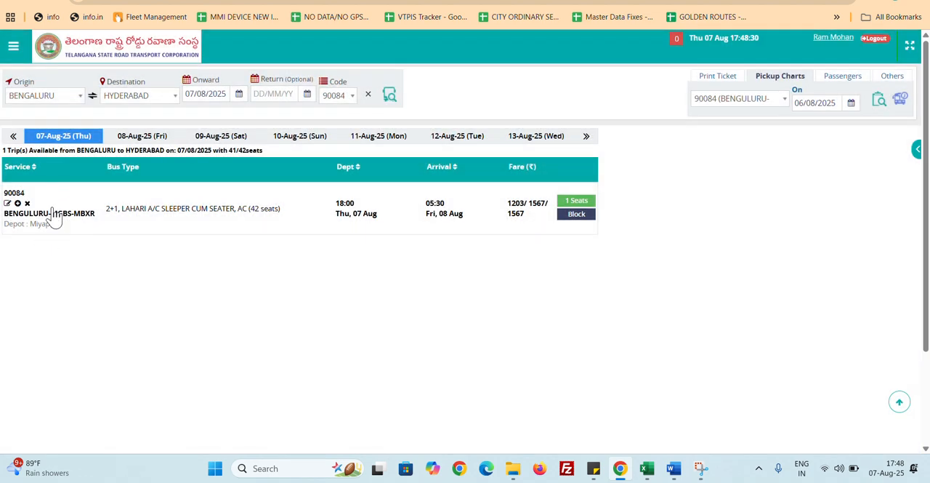
click(124, 141)
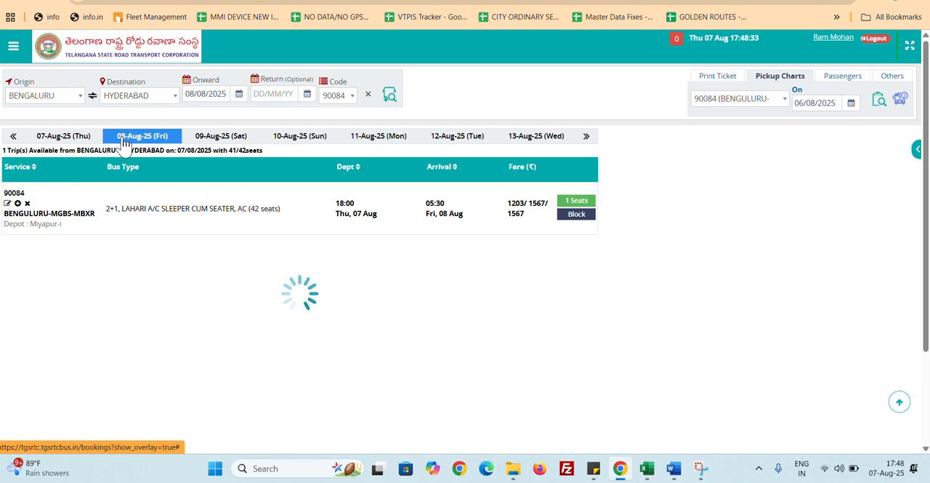
click(71, 140)
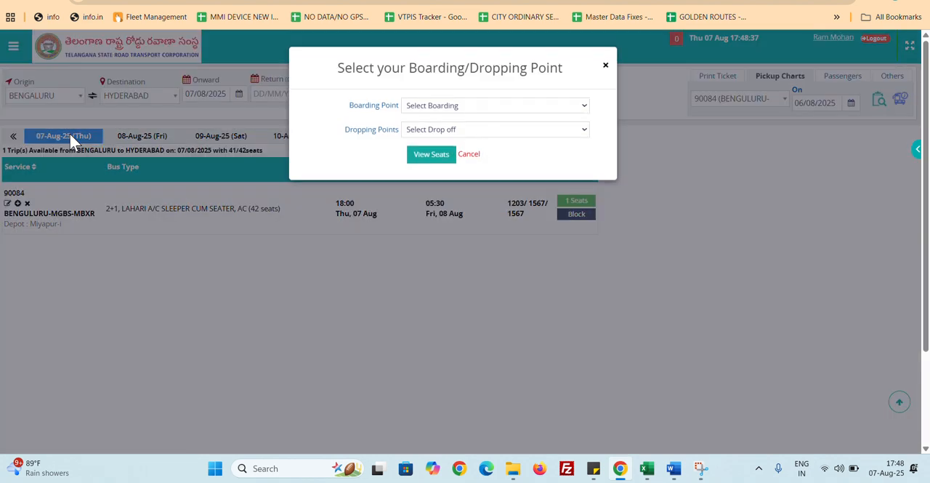
click(605, 66)
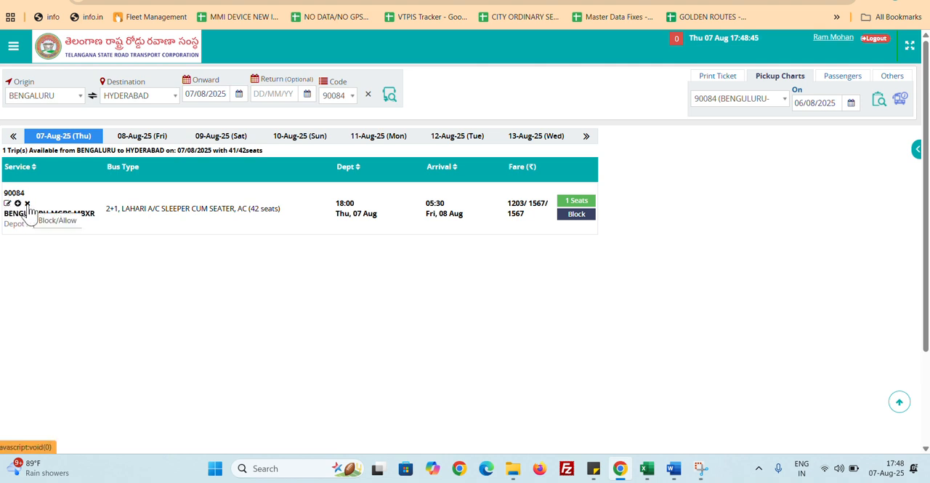
Open the Allow/Block Services calendar for service 90084 and mark 10, 13 and 14 August 2025 as blocked
click(28, 205)
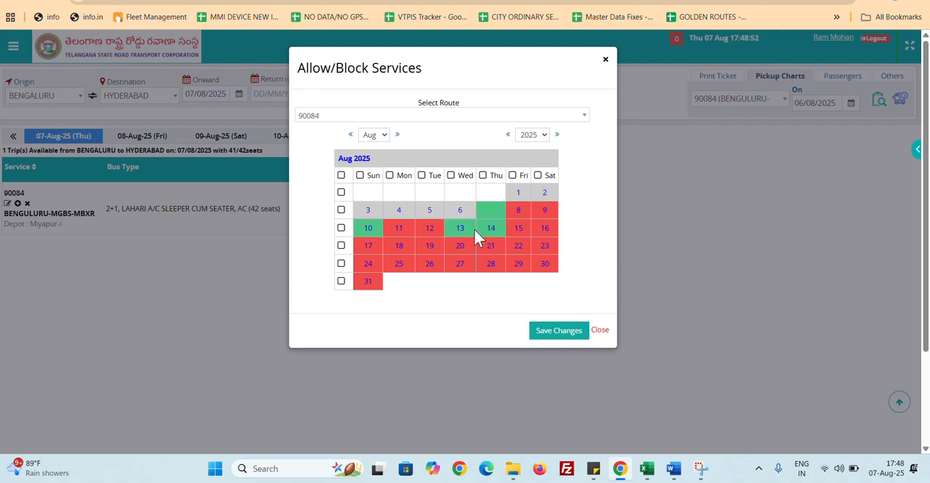
click(369, 229)
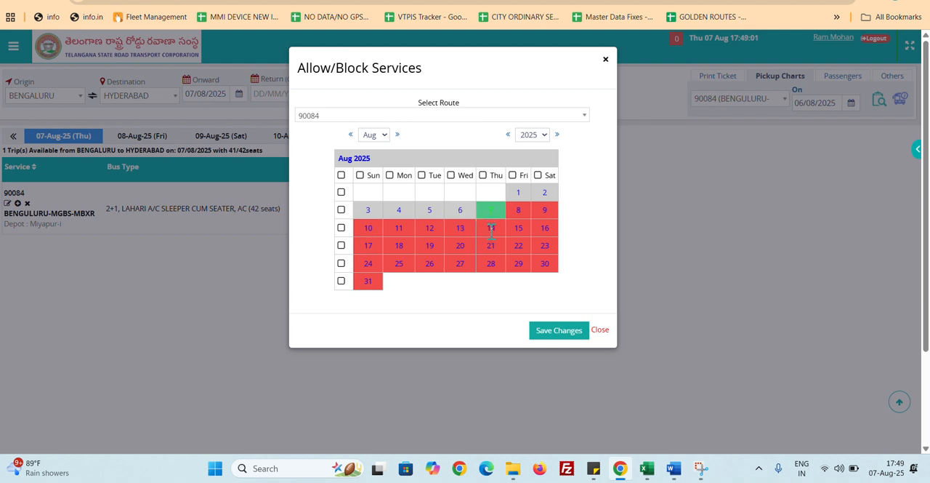
Check the blocked dates of service 90084 in September and October 2025, and return the calendar to August
click(384, 138)
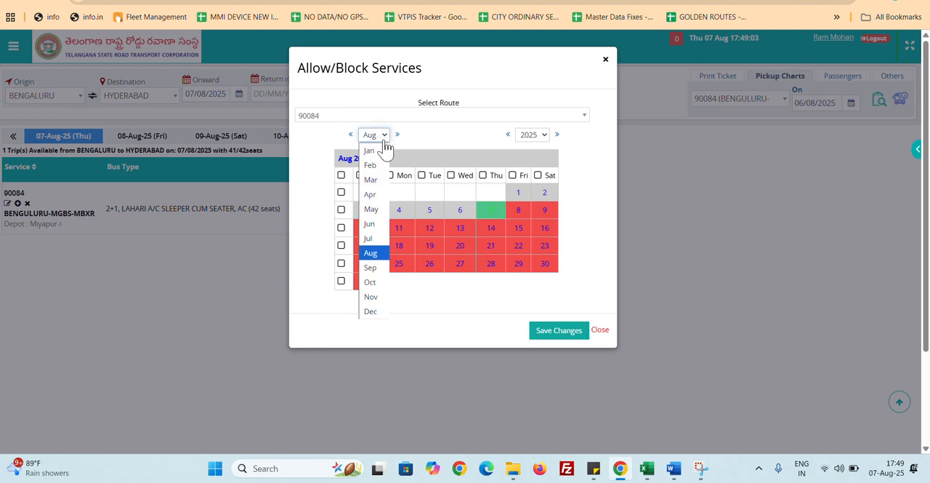
click(371, 267)
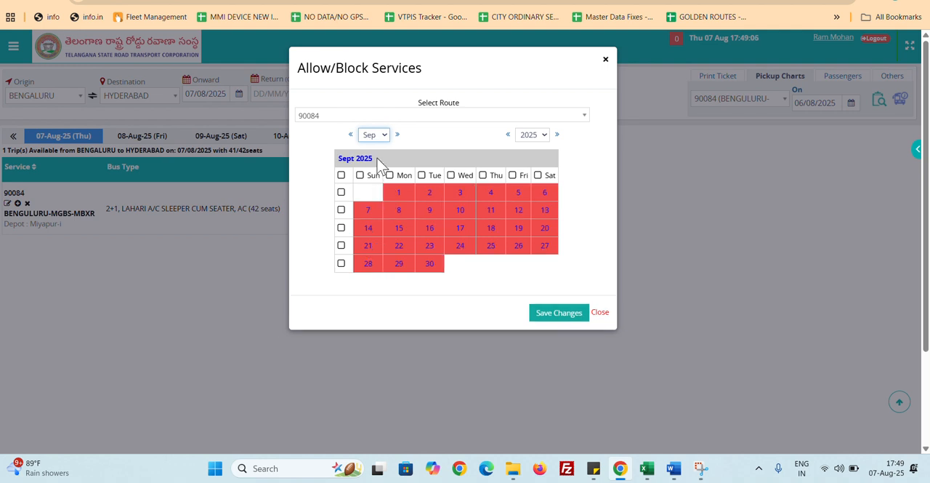
click(383, 138)
click(371, 283)
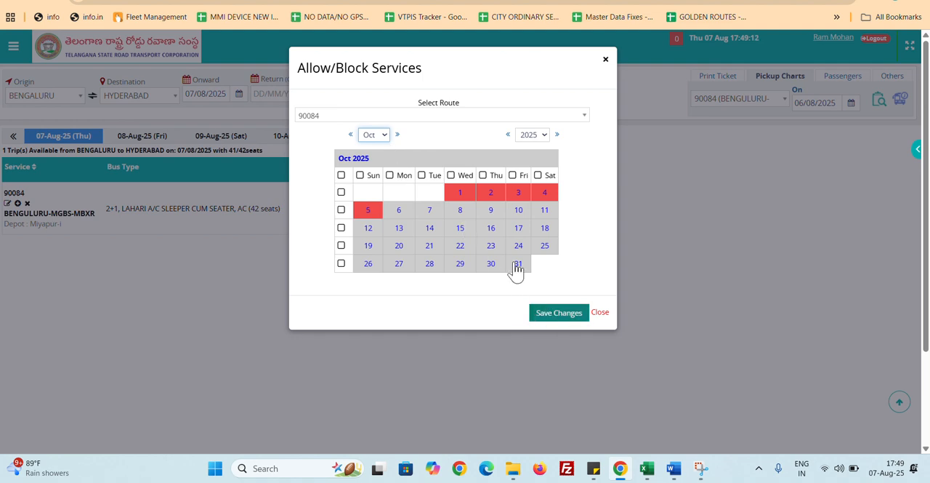
click(384, 140)
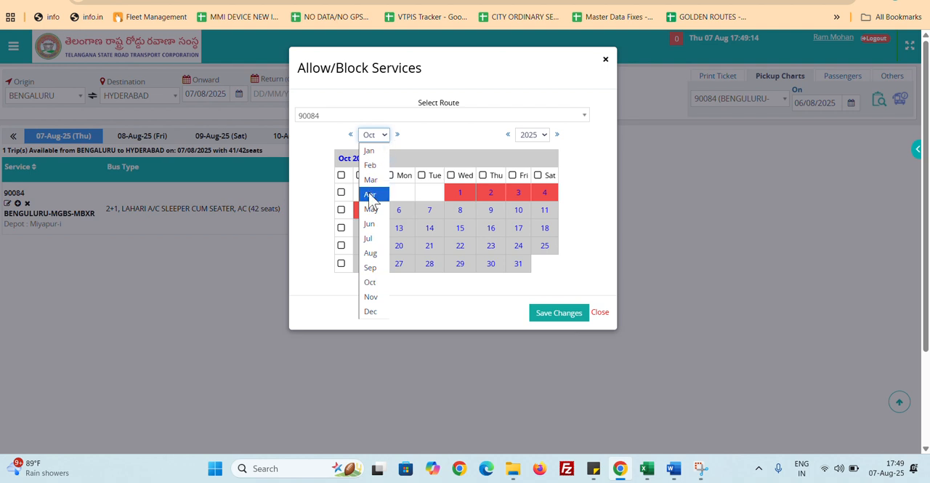
click(371, 253)
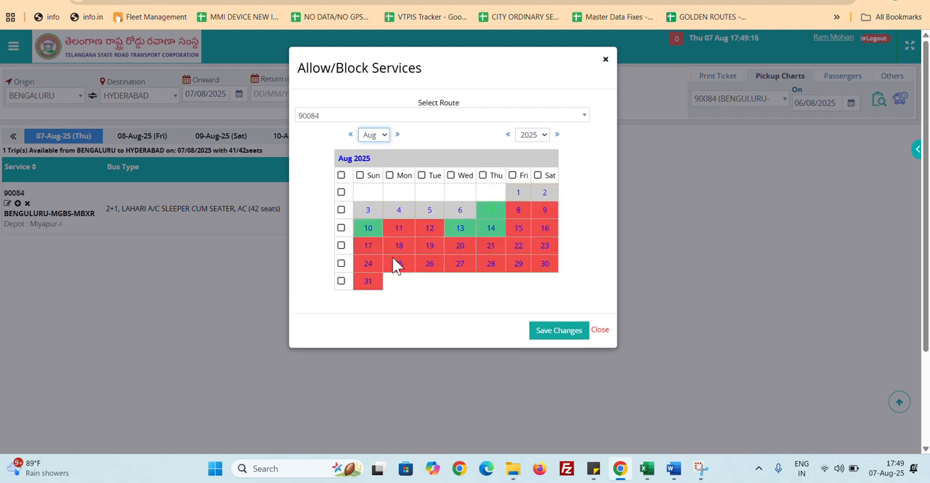
Try to block service 90084 on 7, 10, 13 and 14 August 2025 and save the changes
click(368, 228)
click(460, 228)
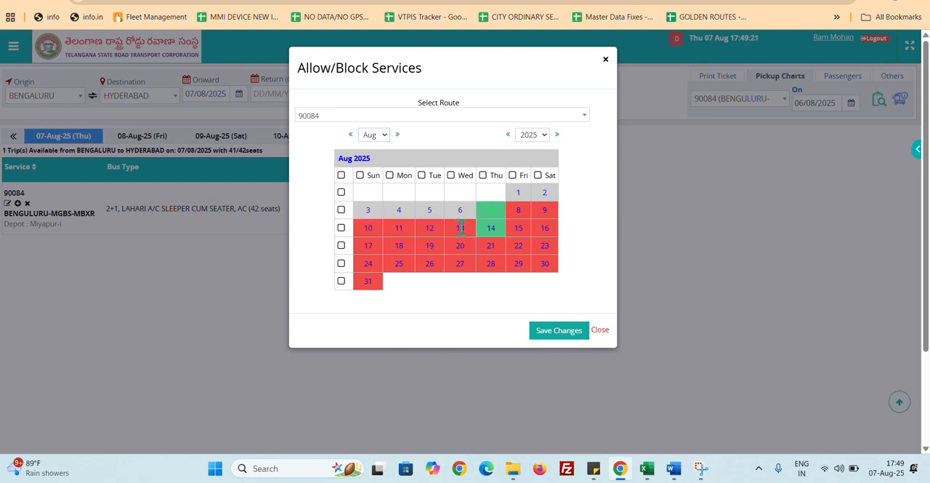
click(491, 228)
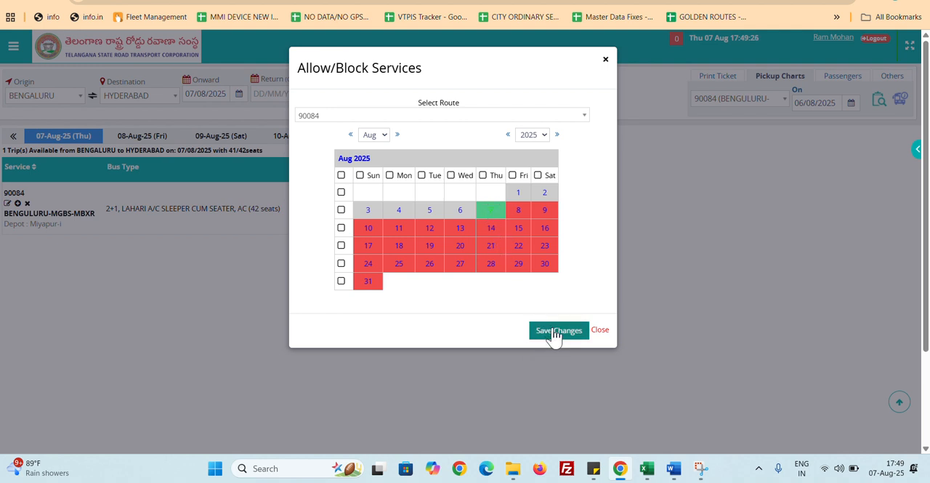
click(492, 209)
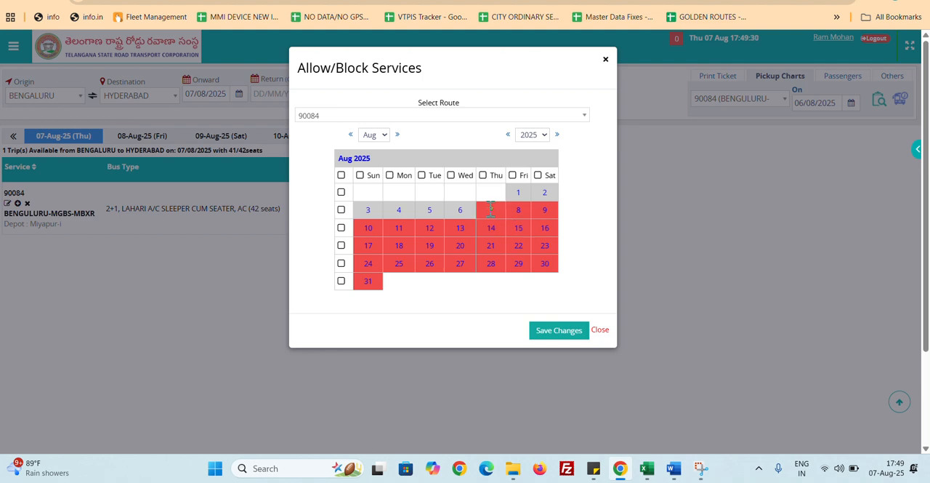
click(570, 337)
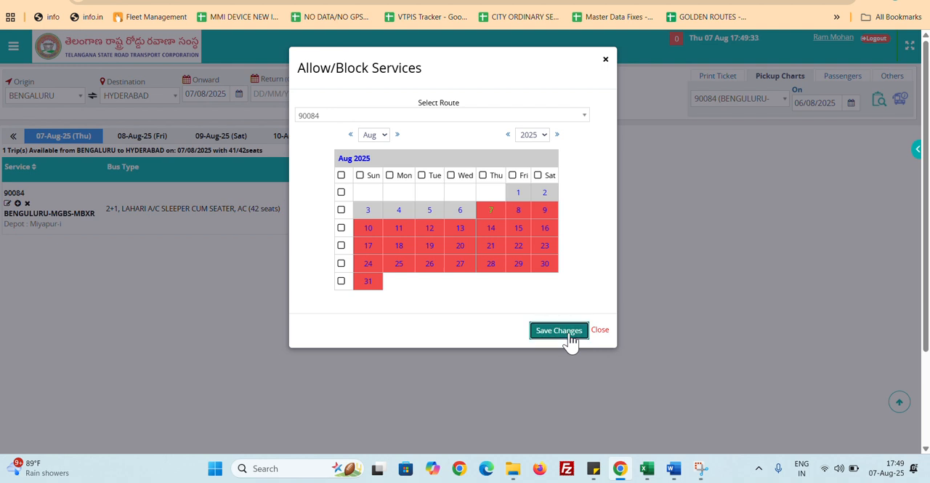
click(569, 336)
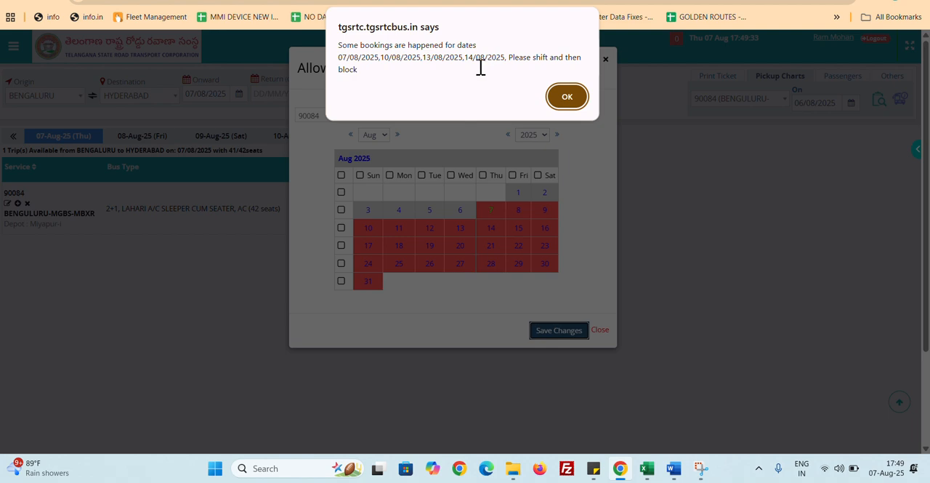
Review the booked dates listed in the alert for service 90084 and acknowledge it
click(345, 59)
drag(348, 60, 462, 60)
click(384, 59)
drag(470, 58, 507, 58)
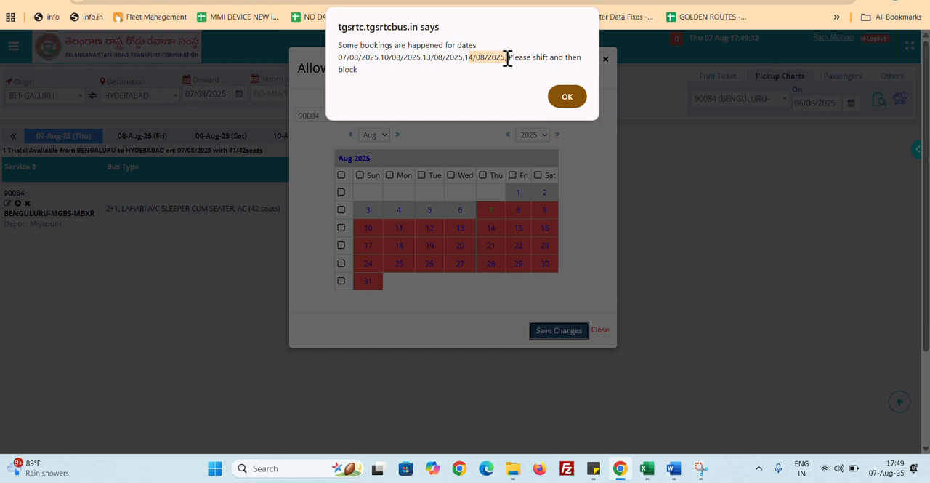
click(559, 96)
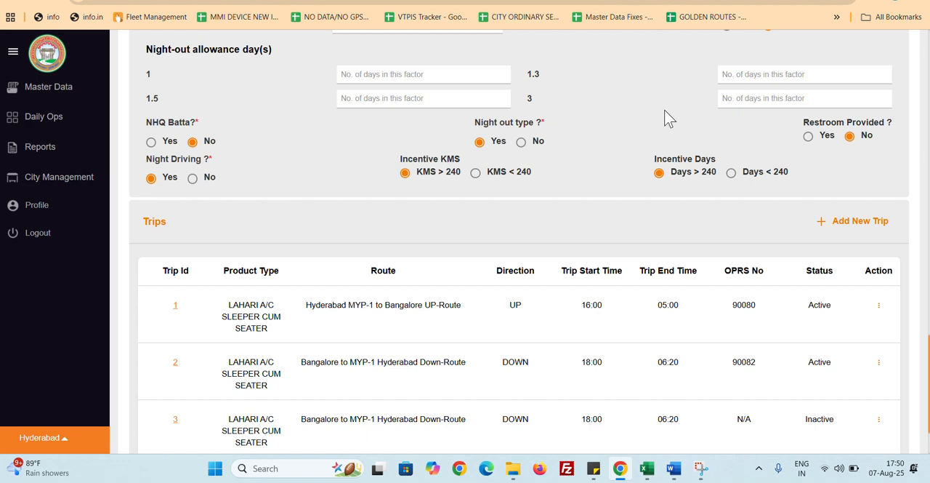
In the service's trip list, open the details of trip 1 (OPRS No 90080) and check its Status and Is OPRS settings
scroll(669, 118, up, 3)
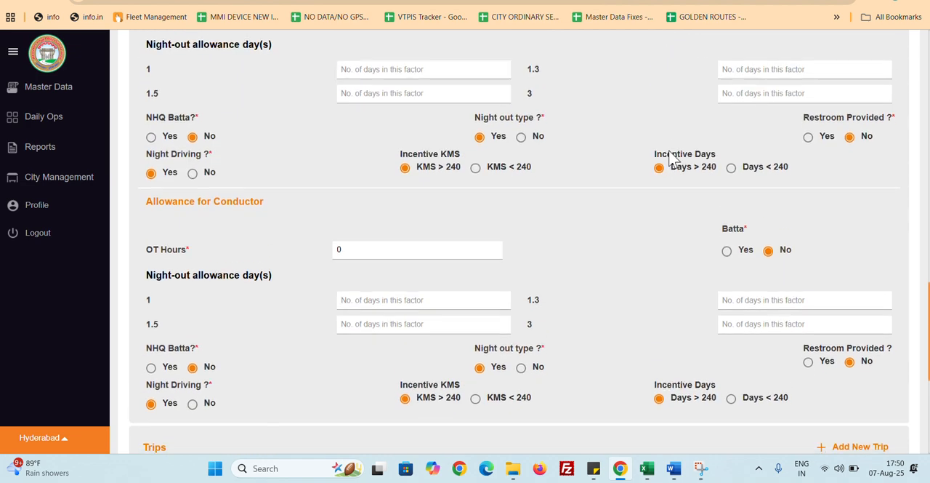
scroll(673, 159, down, 4)
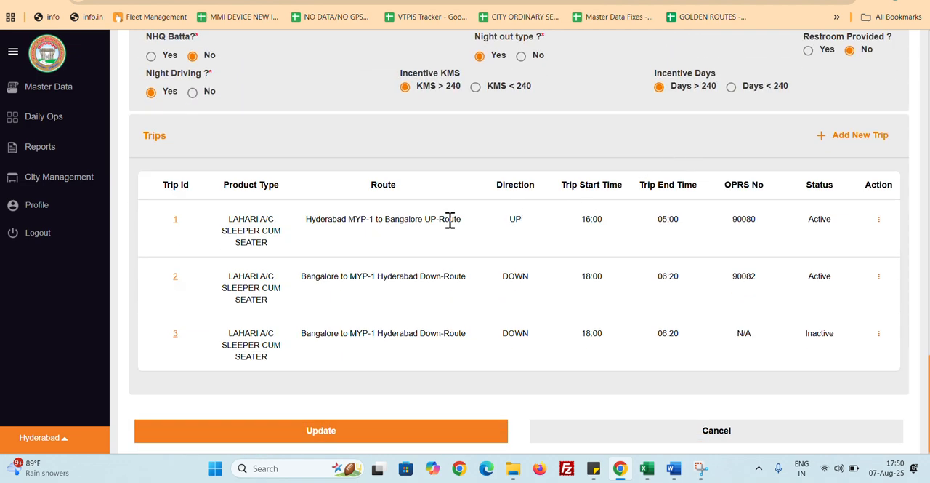
click(175, 218)
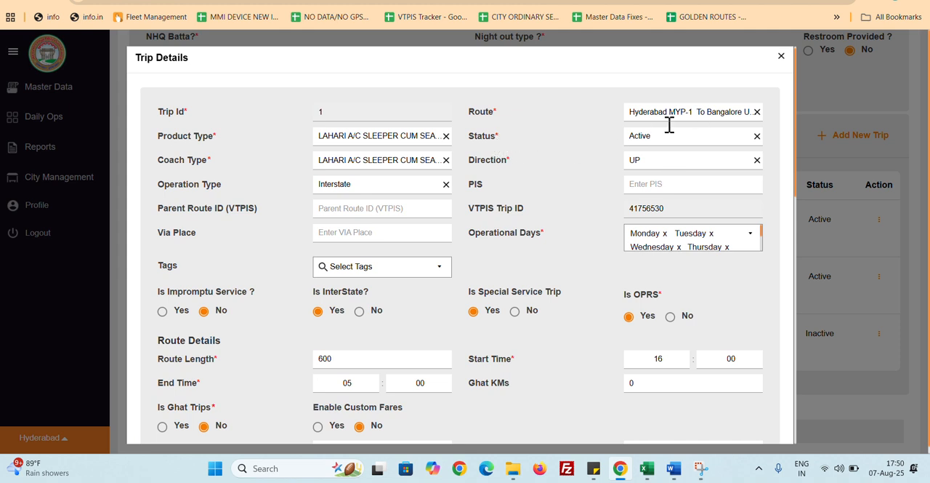
double_click(476, 136)
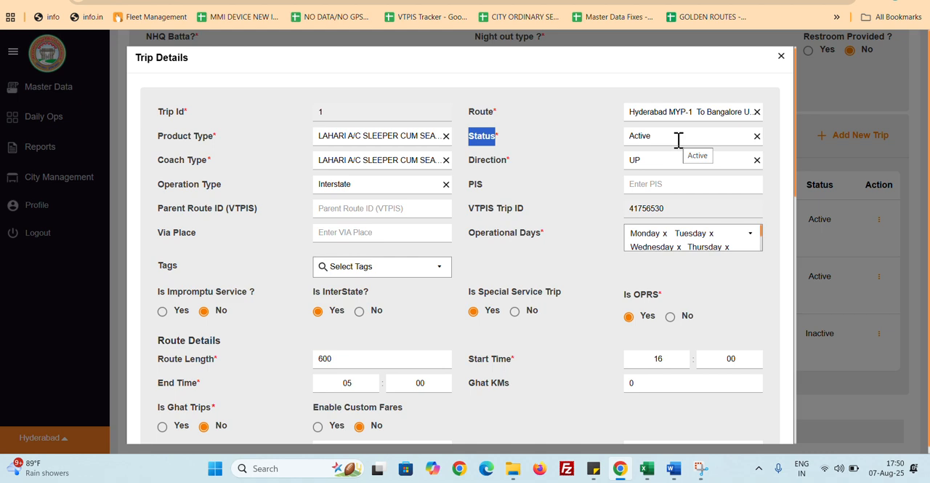
click(607, 294)
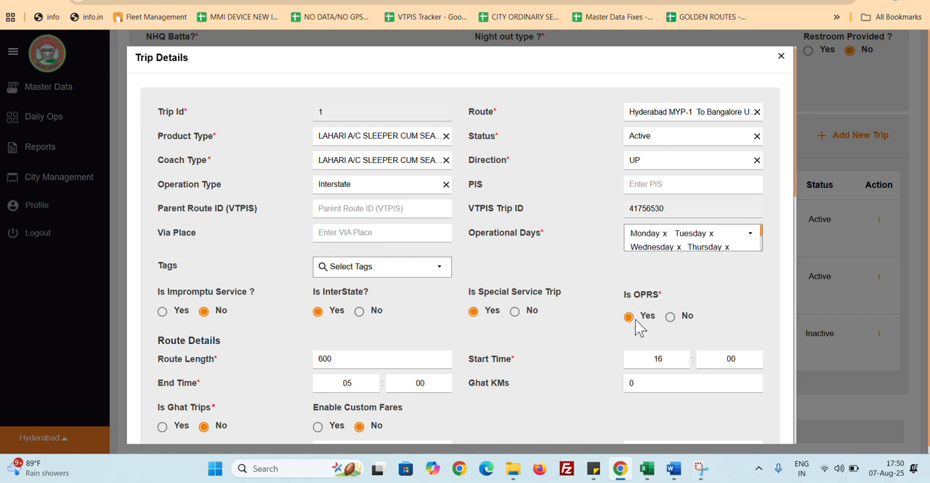